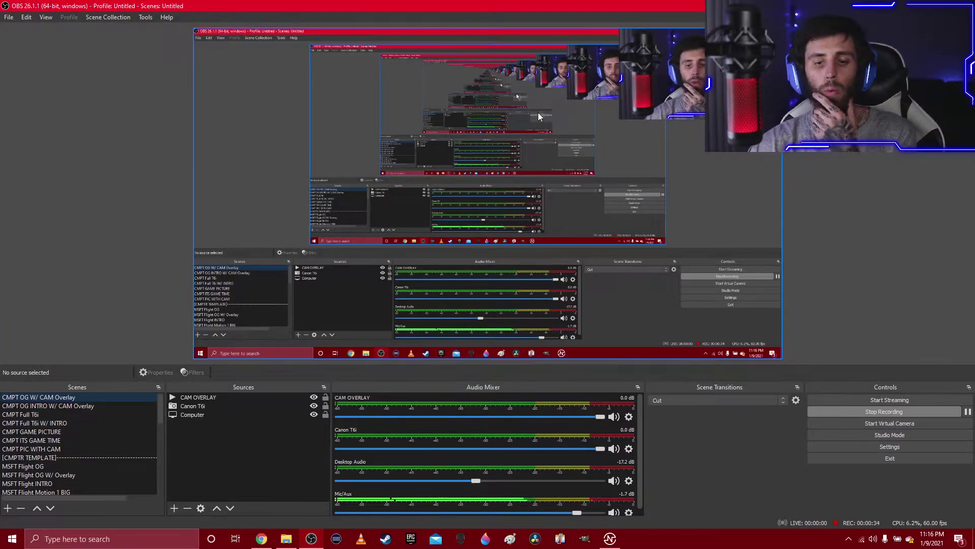
Open the Mic/Aux filters, select the VST 2.x Plug-in and view the available filter types without adding one
scroll(539, 438, down, 1)
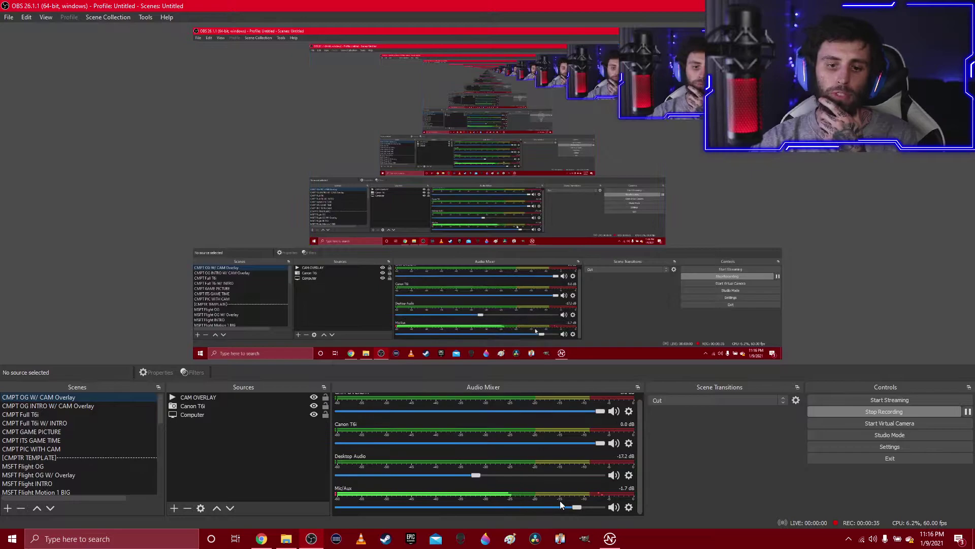
click(630, 507)
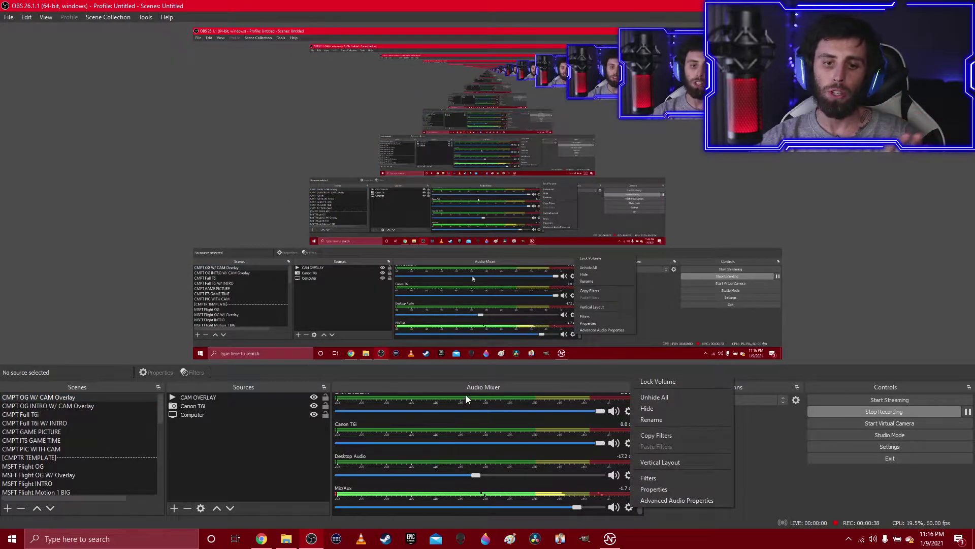
click(663, 478)
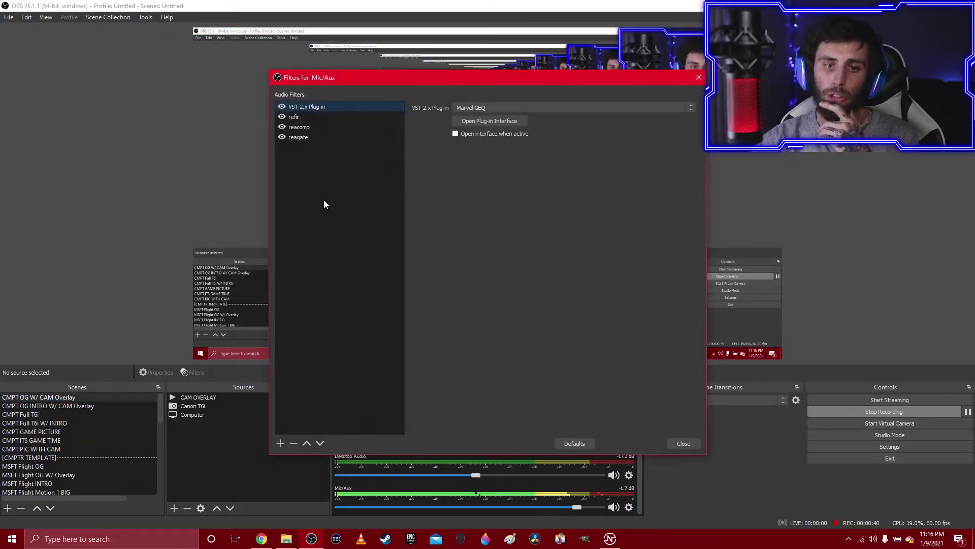
click(335, 108)
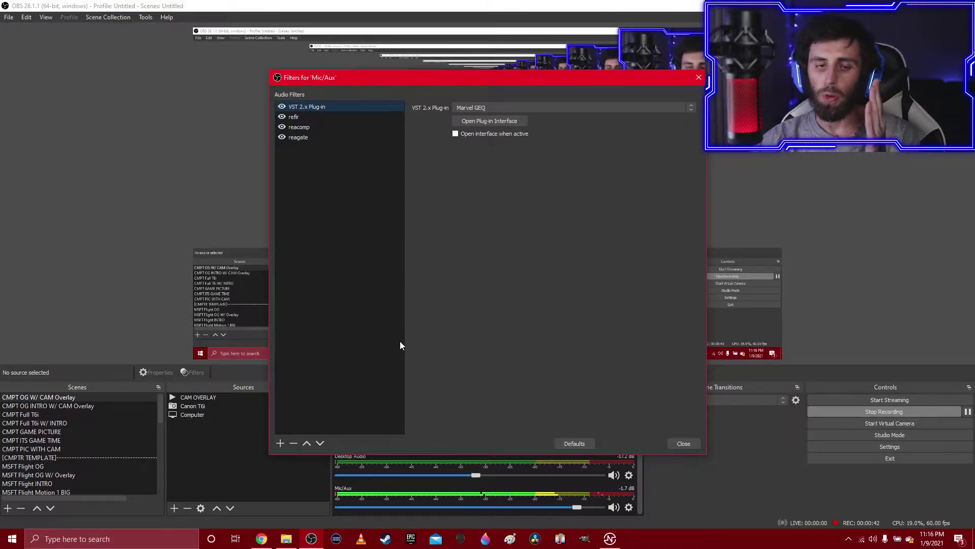
click(281, 443)
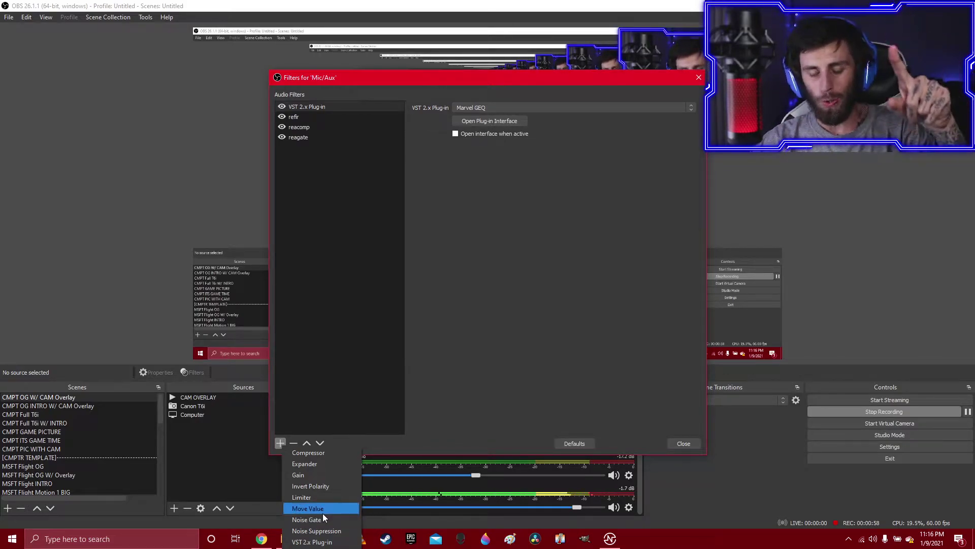
click(337, 266)
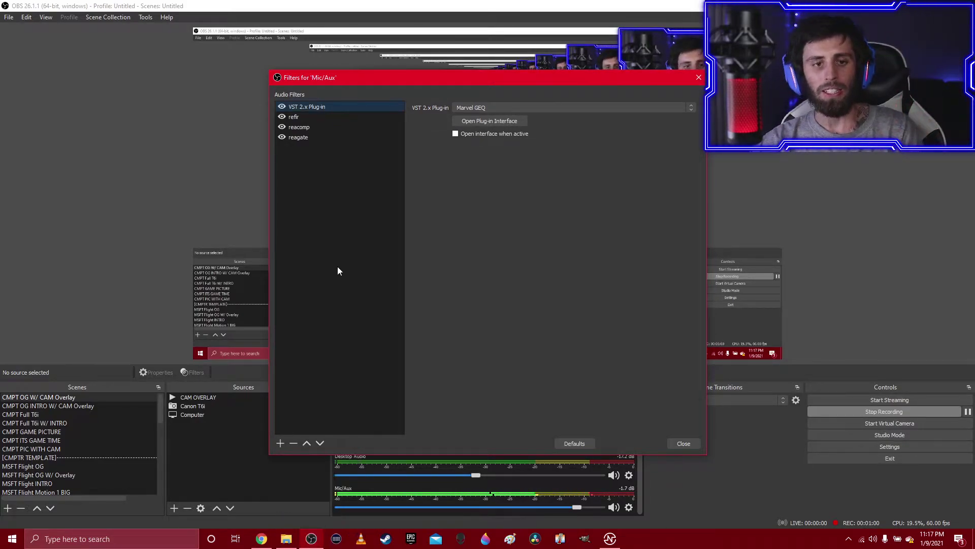
Close the Mic/Aux filters dialog and switch over to the browser window
drag(667, 77, 665, 91)
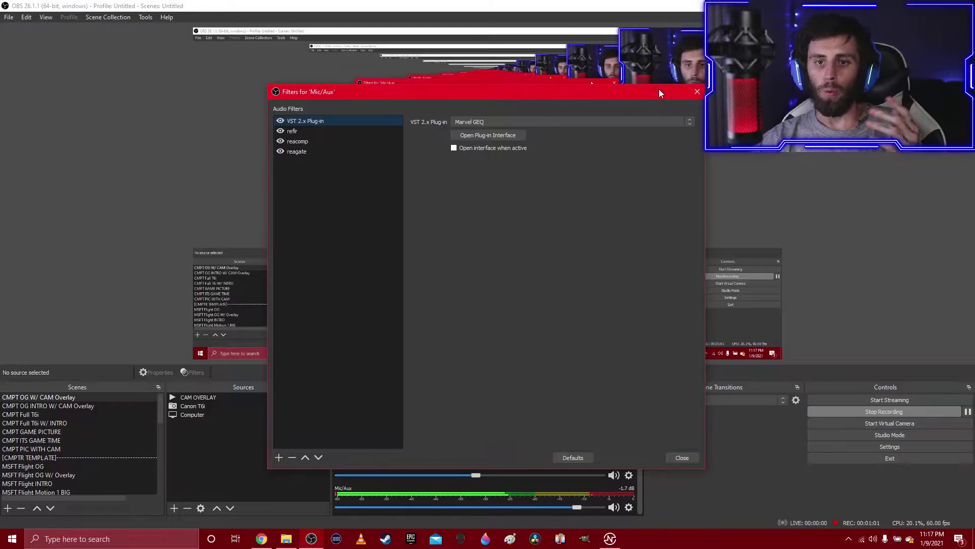
click(697, 92)
click(261, 538)
click(87, 6)
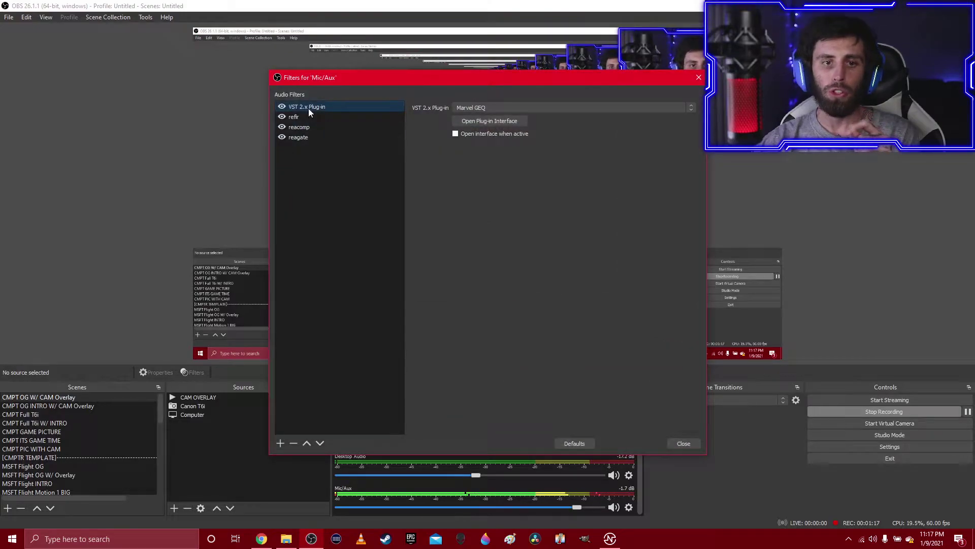
Open the Marvel GEQ equalizer, browse its Session Bank presets, then close it
click(492, 121)
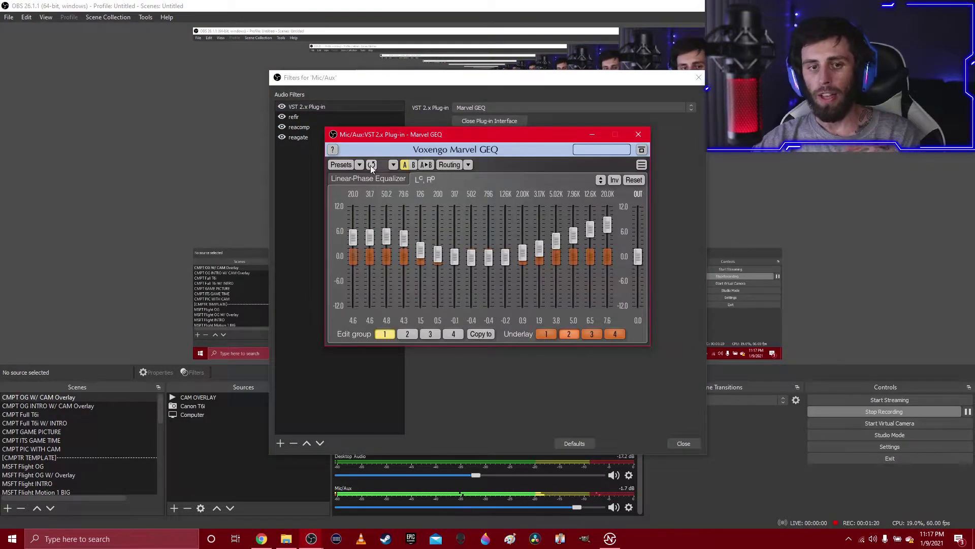
mouse_move(365, 177)
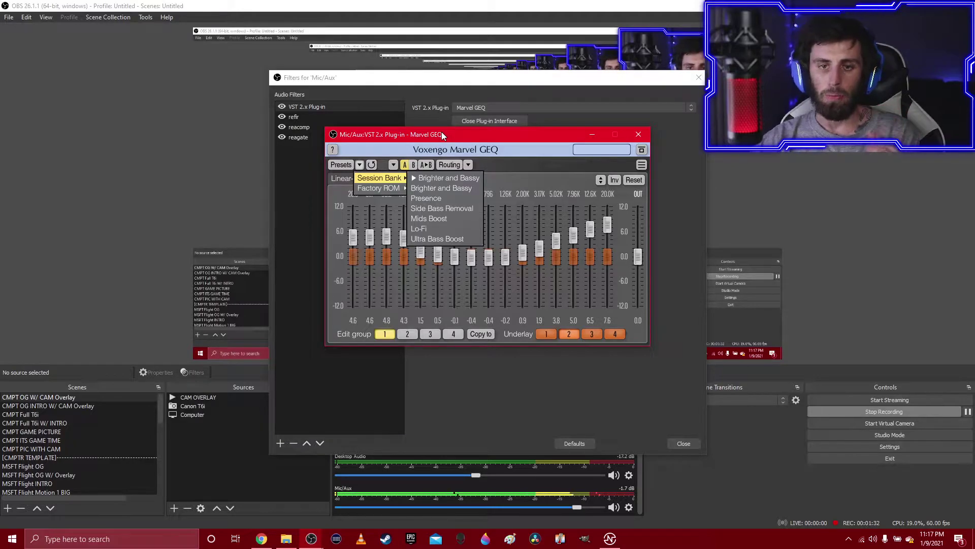
drag(441, 133, 497, 131)
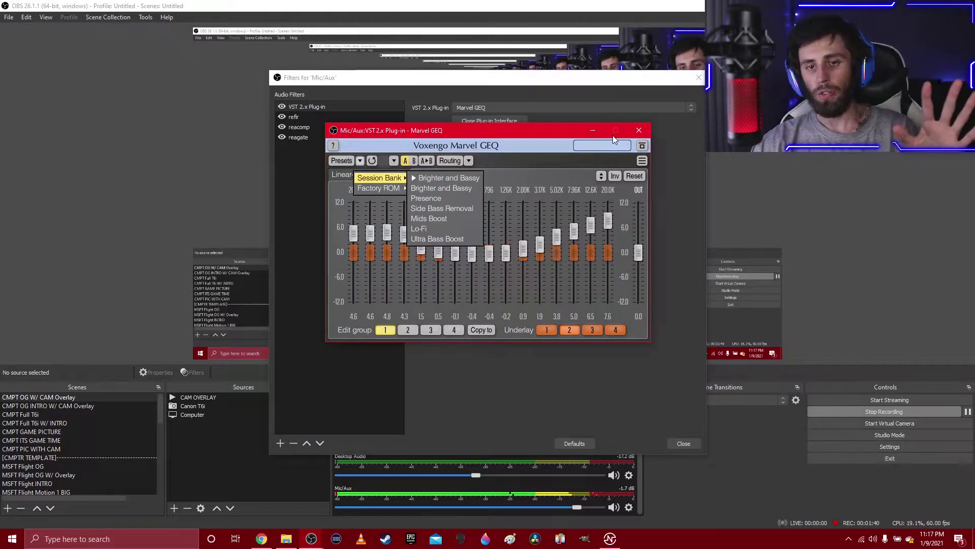
key(alt+F4)
Step through the refir, reacomp and reagate filters, ending on refir's reafir_standalone settings
click(341, 115)
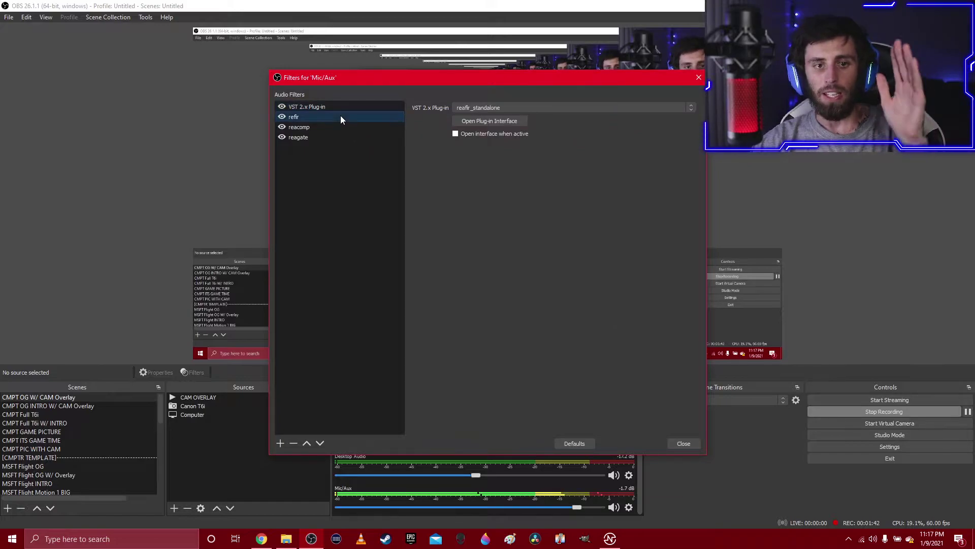
click(330, 126)
click(325, 137)
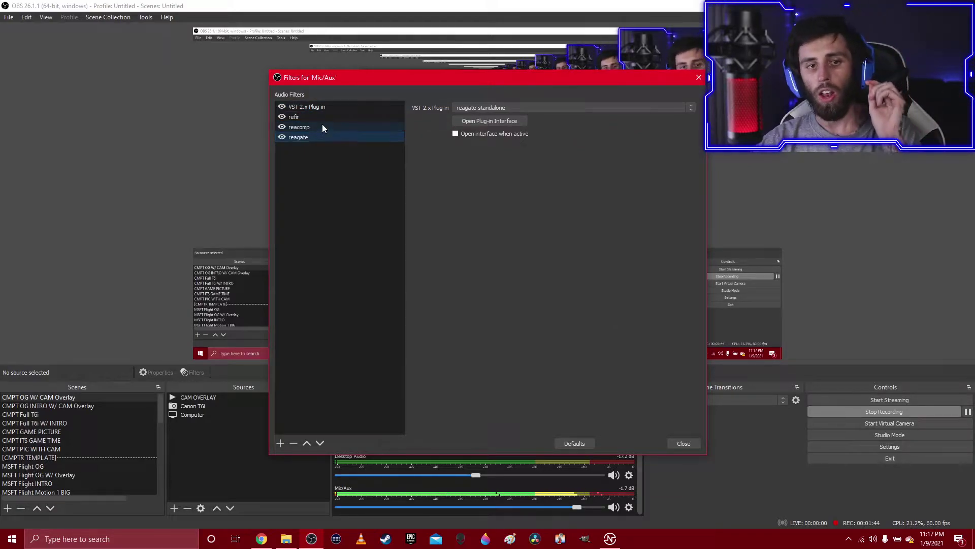
click(324, 114)
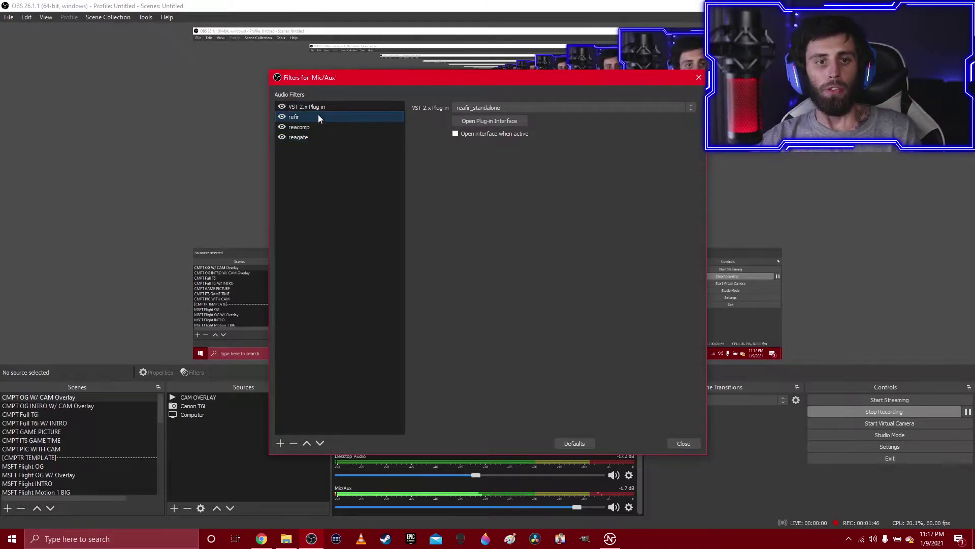
Read the ReaPlugs tour of ReaComp, ReaXcomp, ReaDelay, ReaEQ and ReaFIR in Chrome, then return to OBS
click(260, 539)
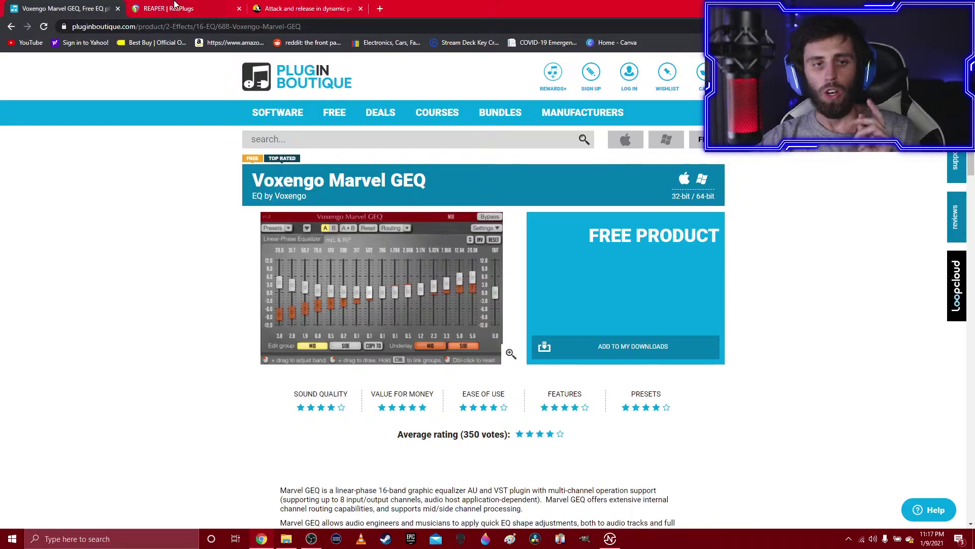
click(173, 8)
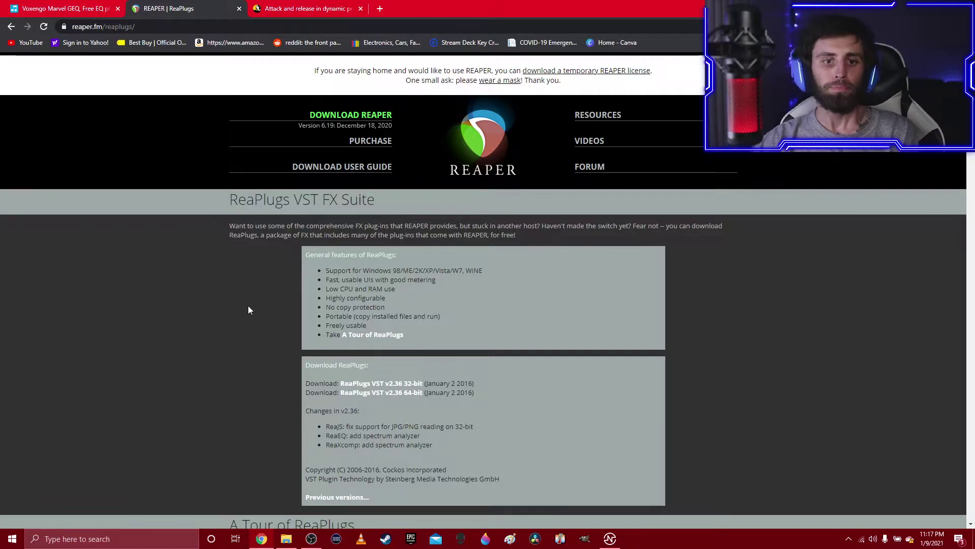
scroll(443, 258, down, 8)
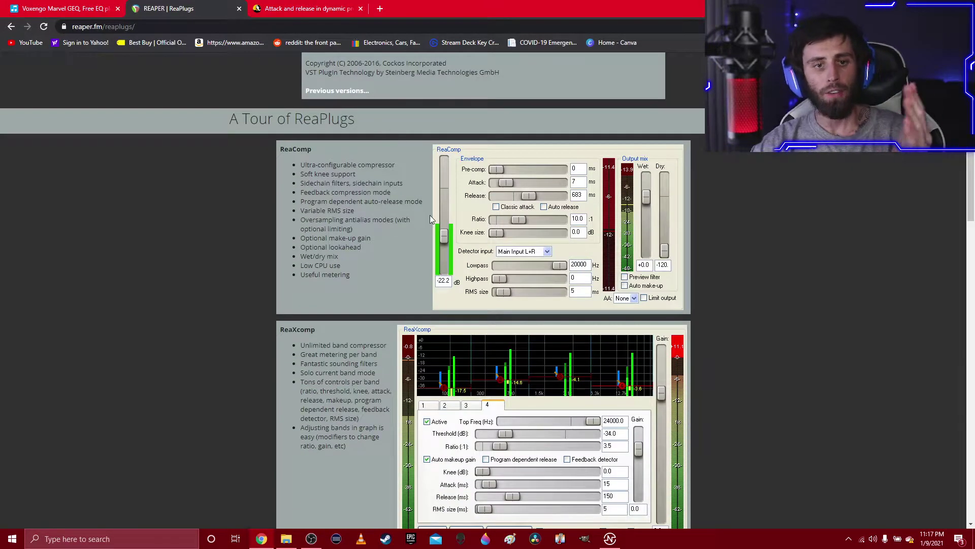
scroll(361, 203, down, 4)
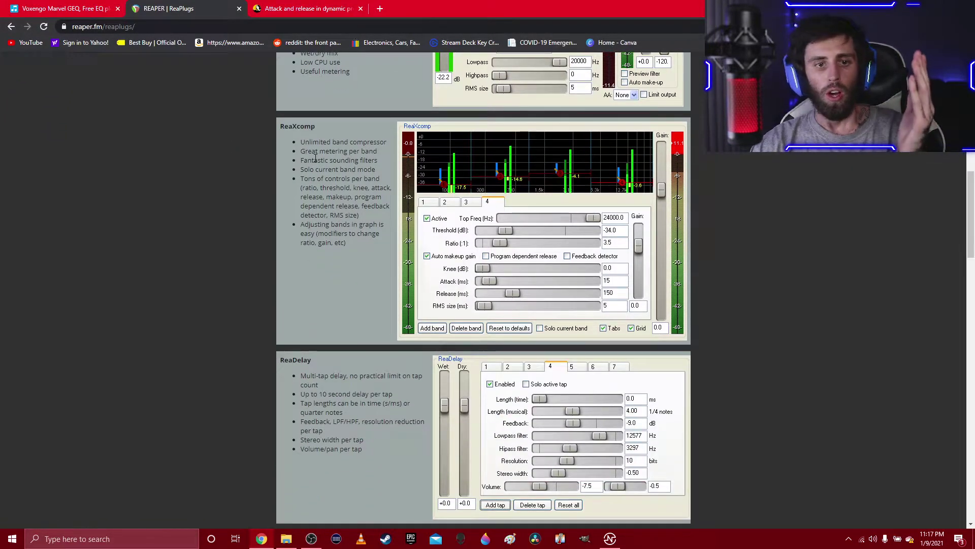
scroll(367, 232, down, 1)
scroll(368, 231, down, 4)
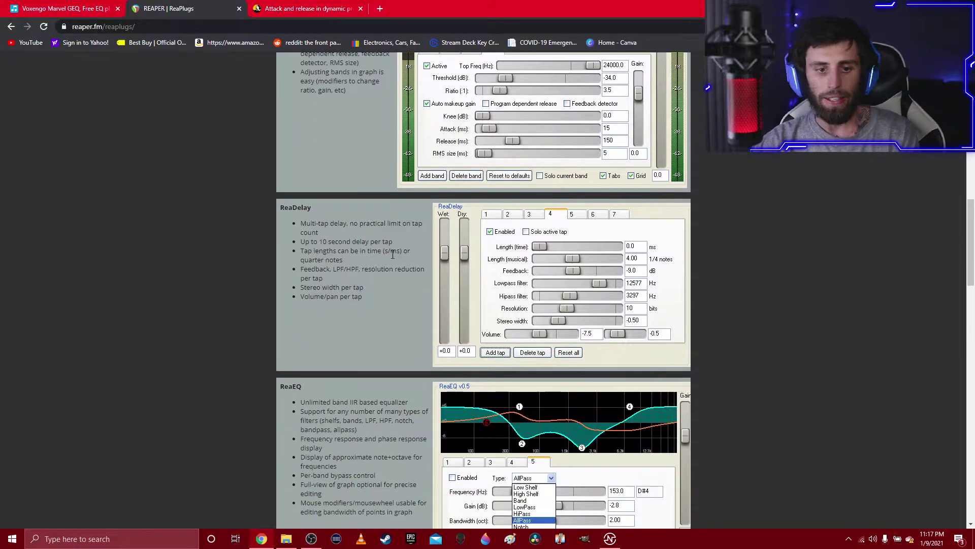
scroll(466, 348, down, 4)
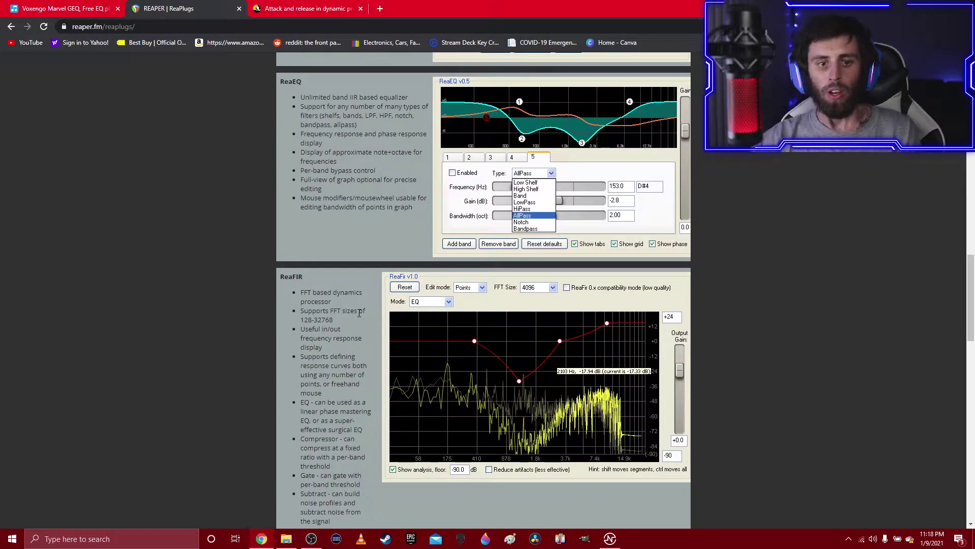
scroll(349, 300, up, 6)
scroll(349, 299, up, 2)
click(312, 539)
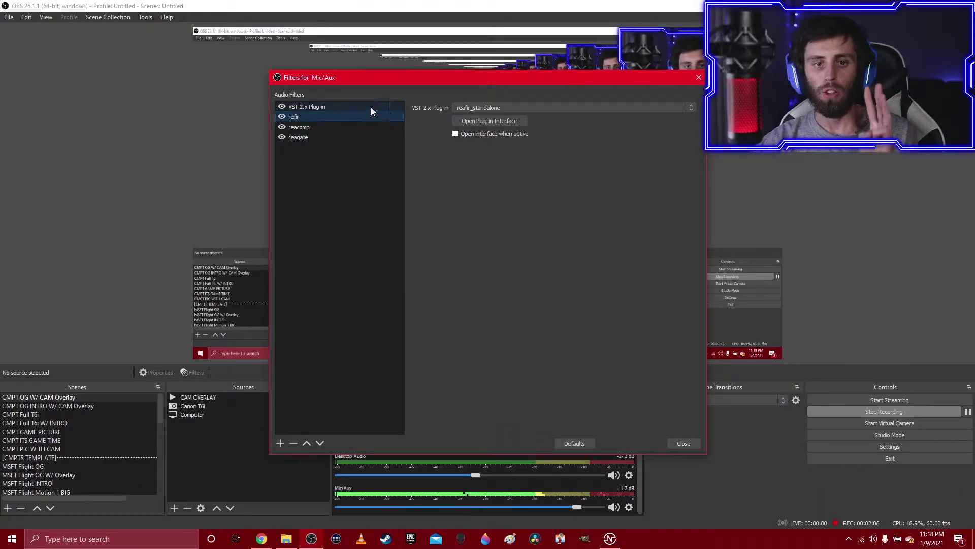
Open refir's ReaFir window, showing Subtract mode, Precise editing and FFT size 8192
click(478, 120)
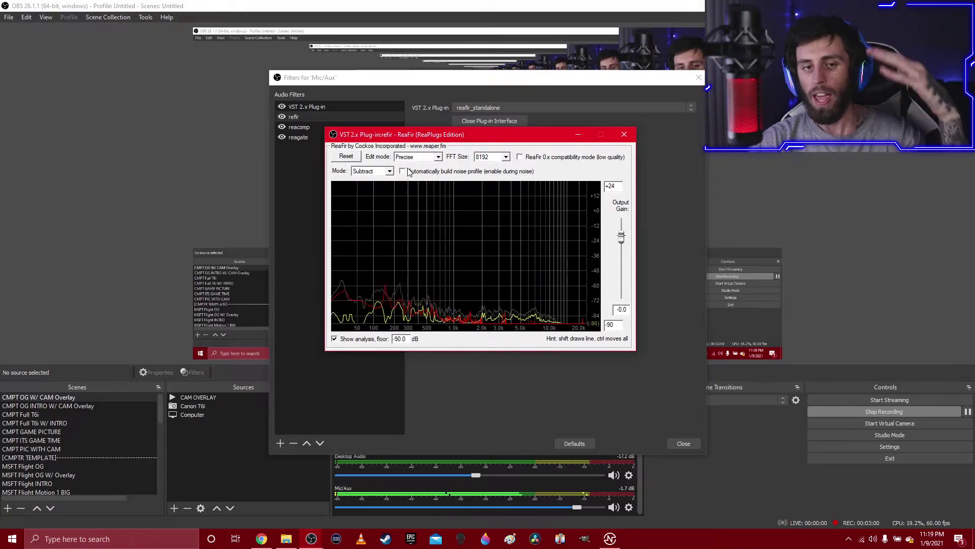
drag(446, 135, 469, 151)
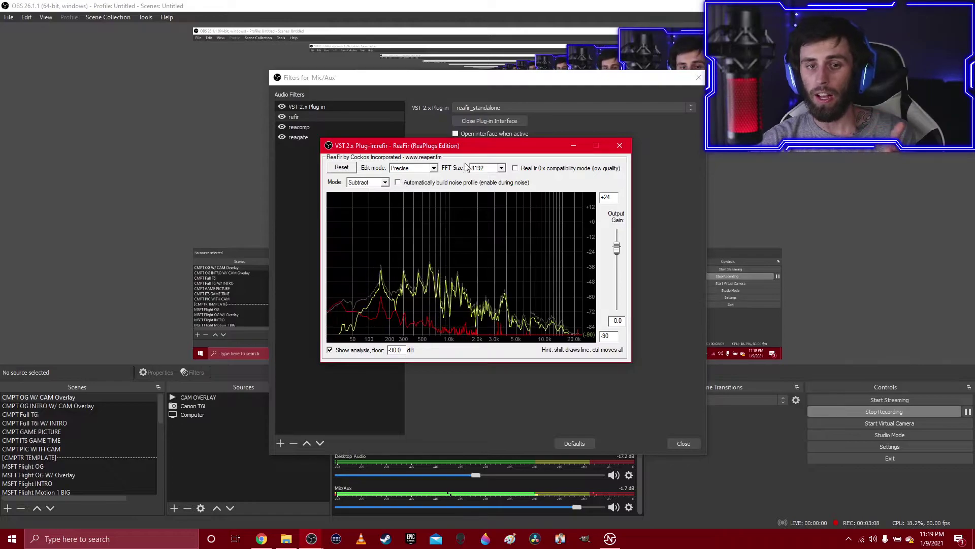
drag(531, 151, 530, 156)
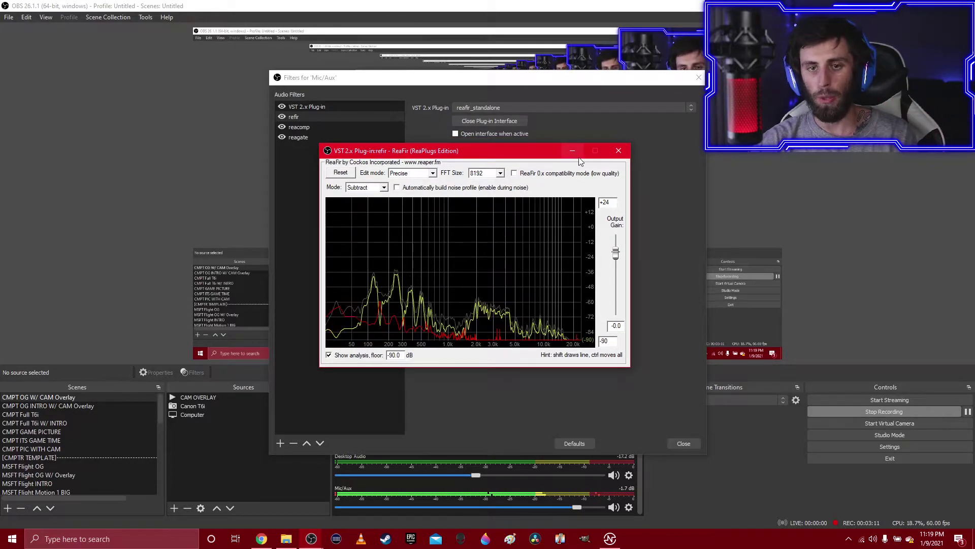
Close ReaFir, open the reacomp filter's ReaComp window to review it, then close it
click(619, 152)
click(304, 128)
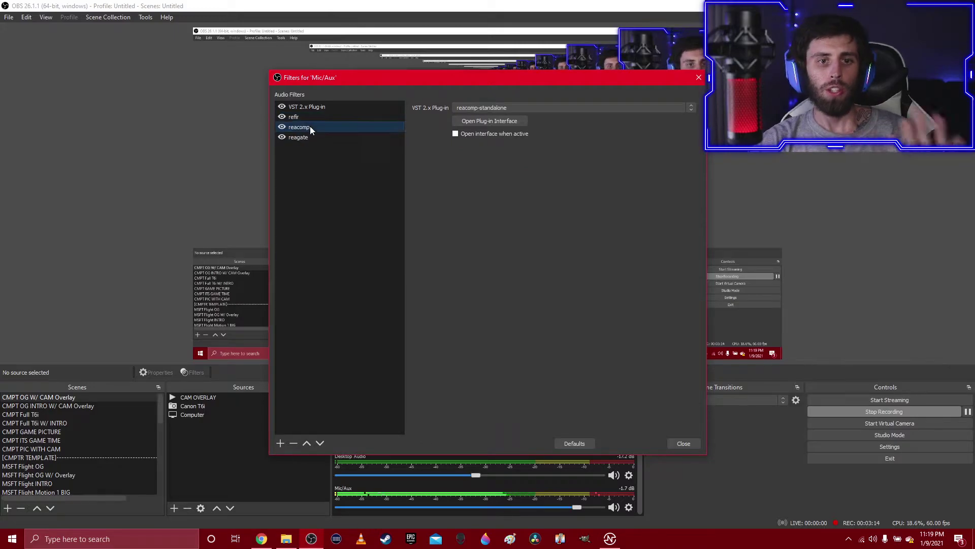
click(473, 123)
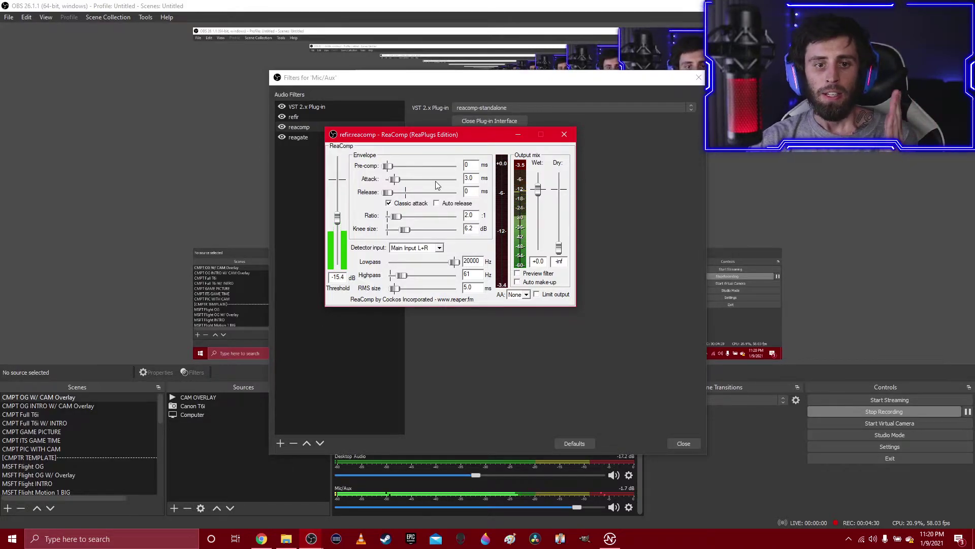
drag(434, 138, 506, 181)
click(634, 177)
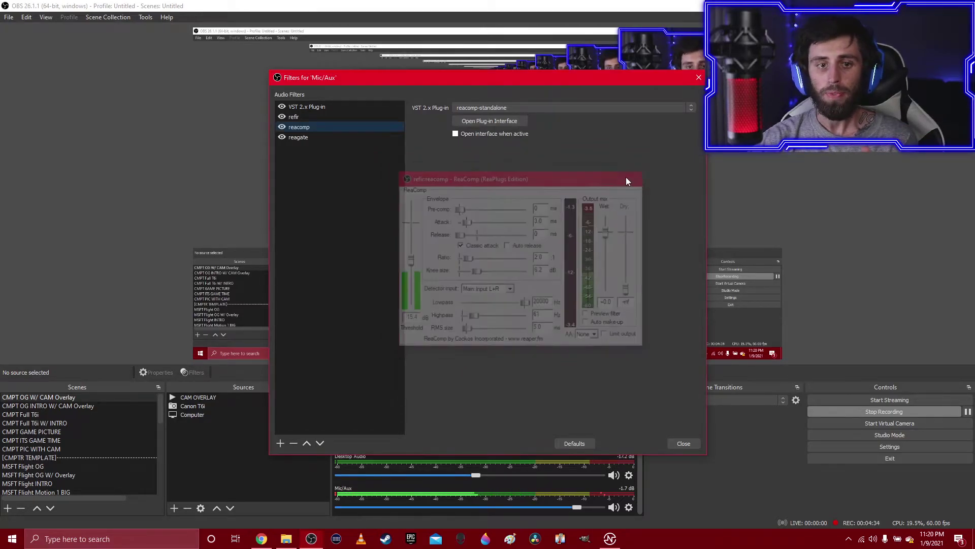
Open the reagate filter's ReaGate window showing pre-open 59 ms, attack 1 ms, hold 16 ms, release 445 ms
click(334, 138)
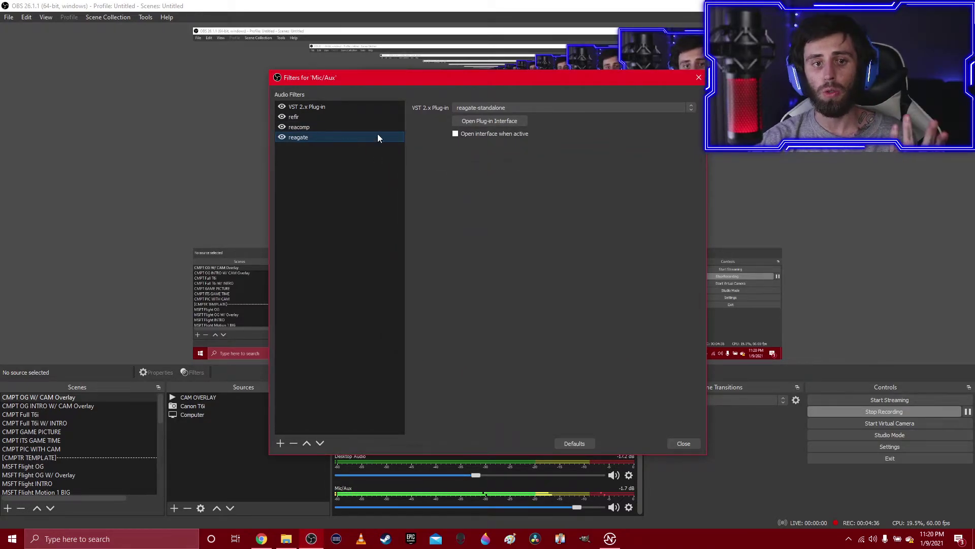
click(497, 121)
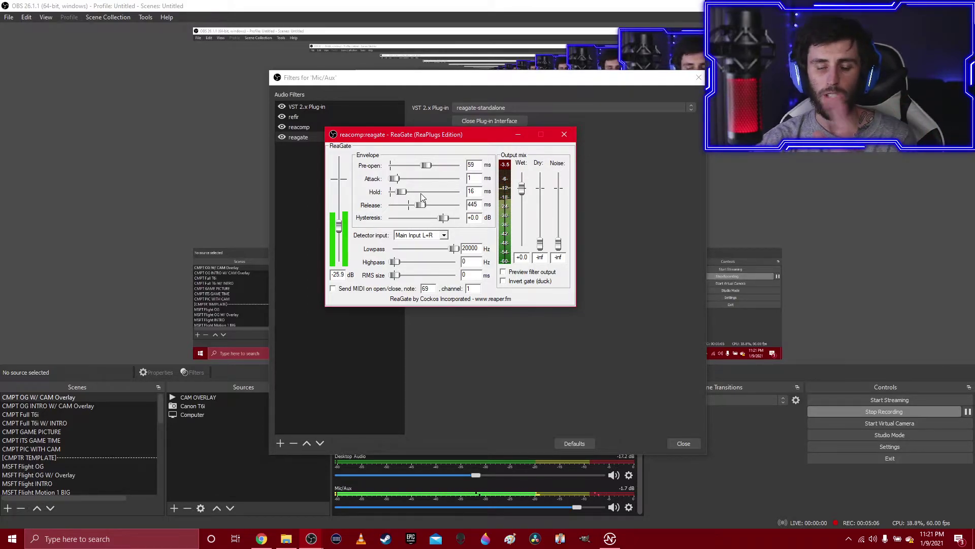
drag(482, 127, 548, 144)
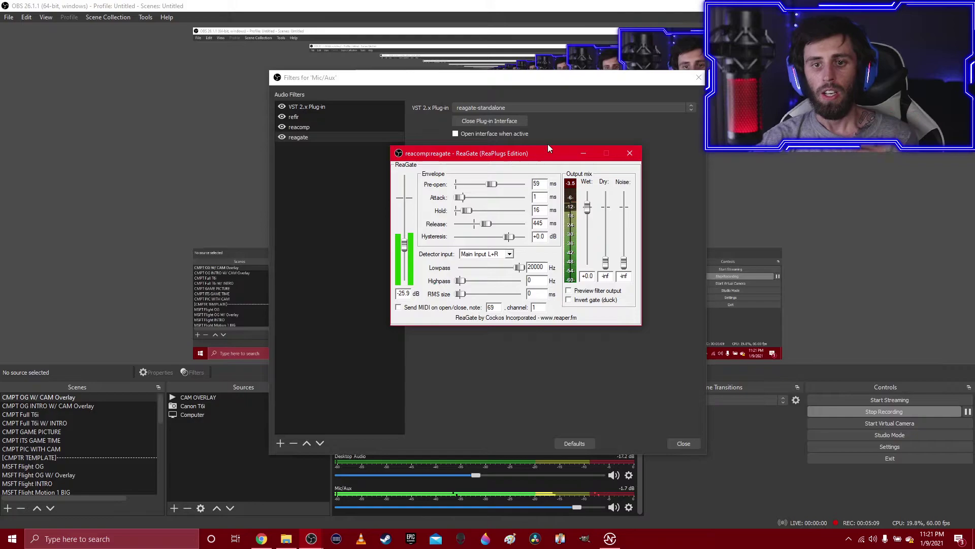
Close the ReaGate window and move the Filters for 'Mic/Aux' dialog aside
click(557, 142)
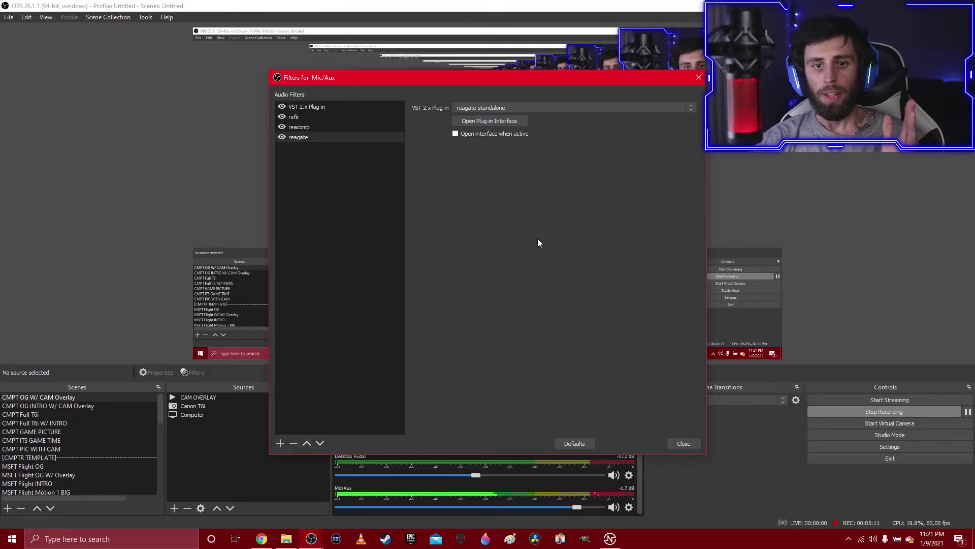
drag(629, 79, 571, 107)
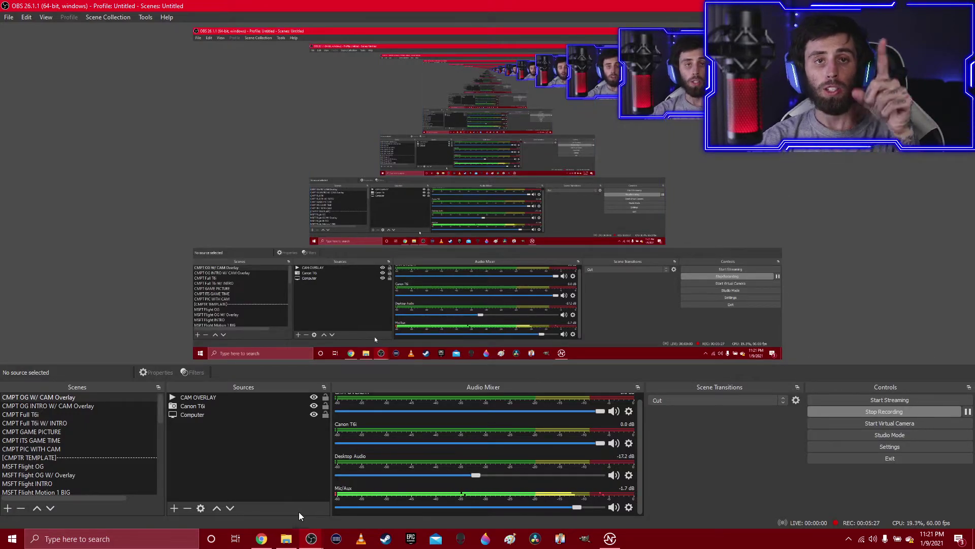
In File Explorer, go to This PC and open the OS (C:) drive
click(286, 539)
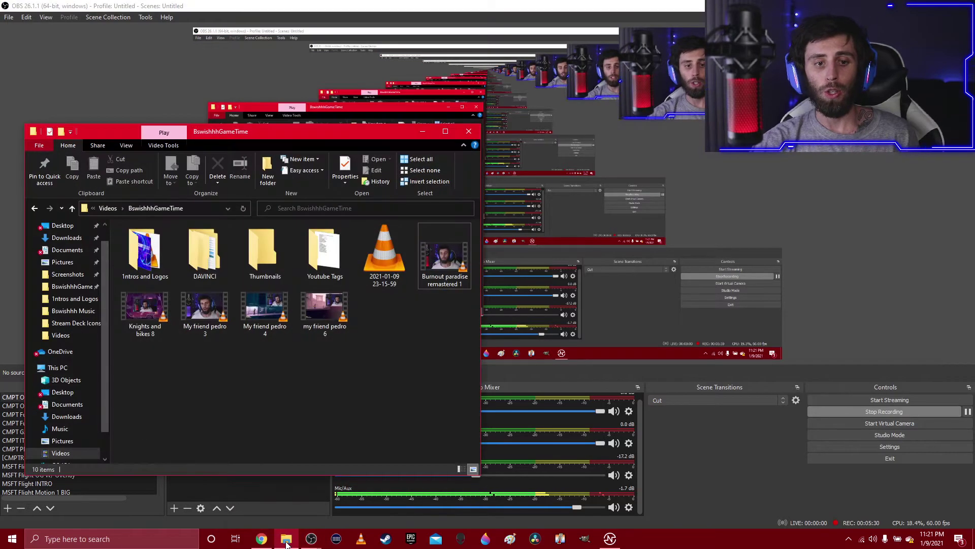
click(74, 417)
click(67, 404)
click(72, 367)
click(208, 381)
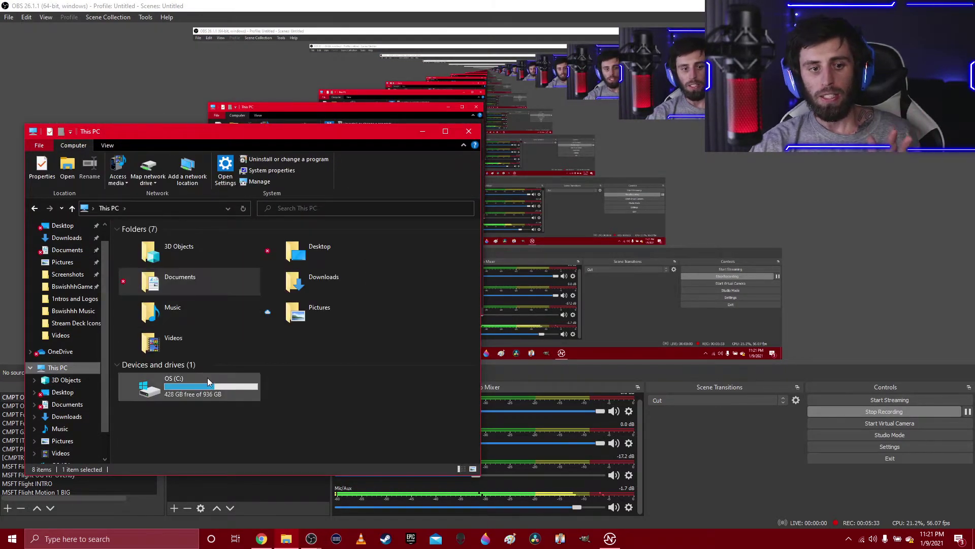
double_click(208, 380)
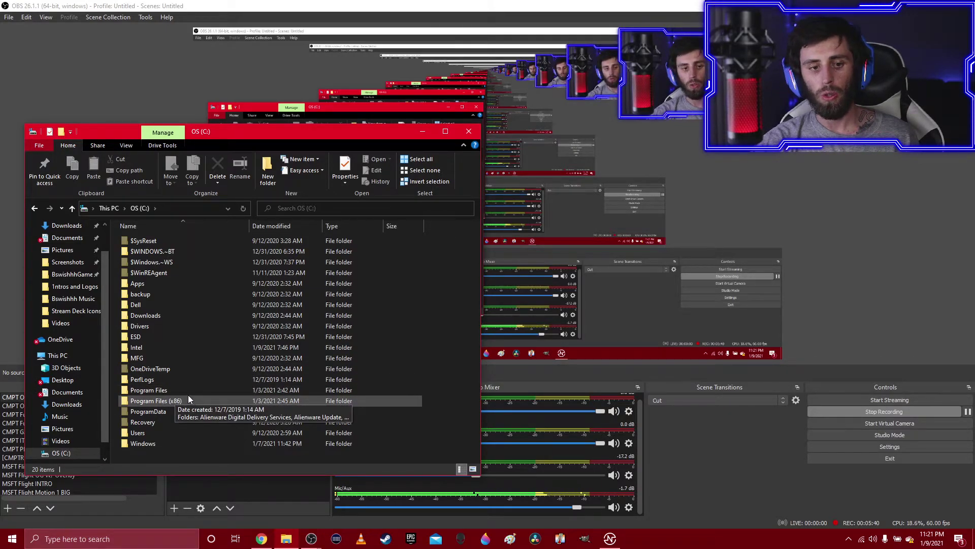
Open Program Files > obs-studio to see bin, data and obs-plugins, then close Explorer
double_click(172, 390)
scroll(199, 350, down, 3)
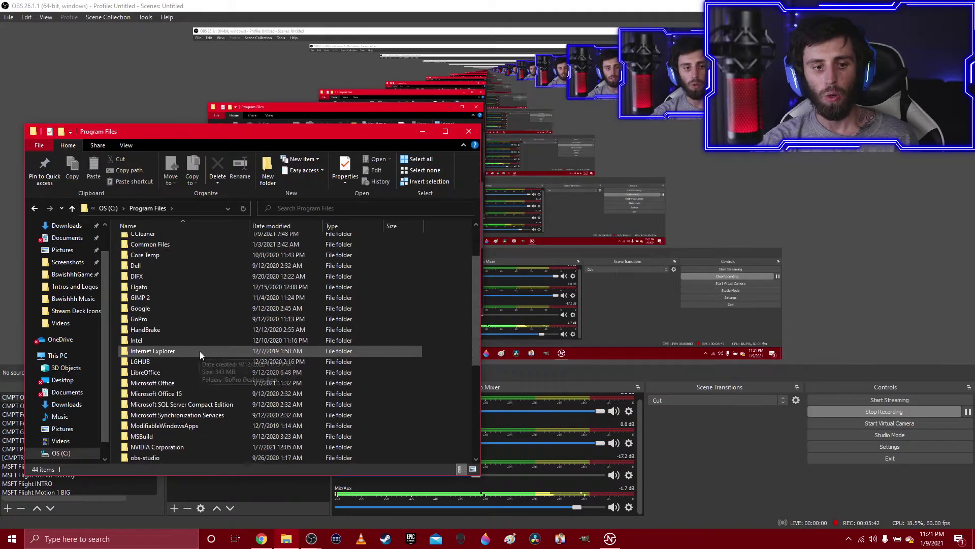
scroll(202, 355, down, 4)
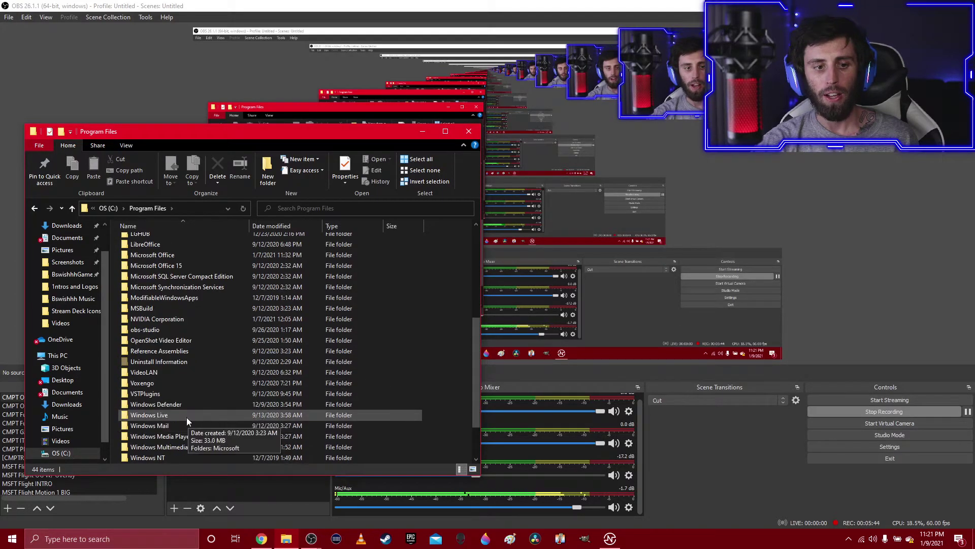
scroll(187, 406, up, 3)
scroll(173, 335, down, 5)
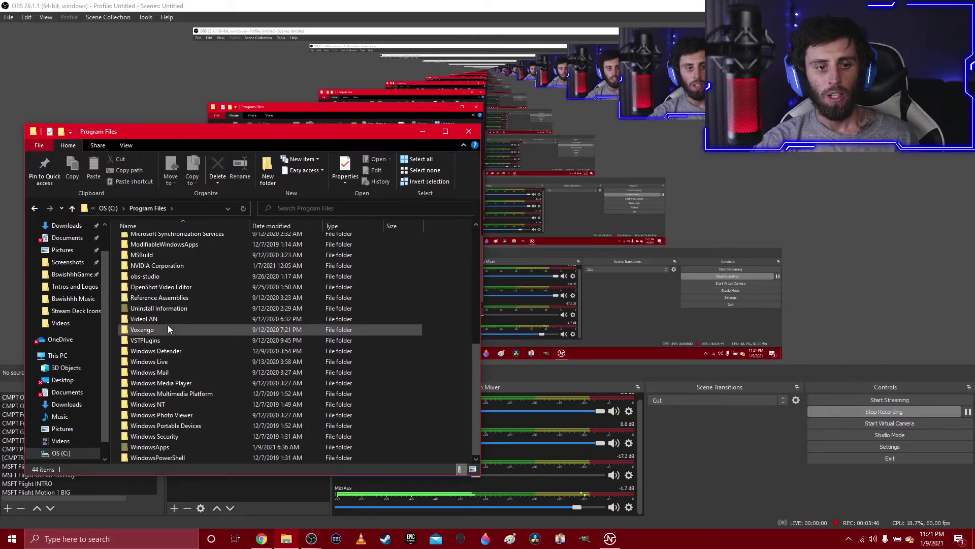
double_click(162, 277)
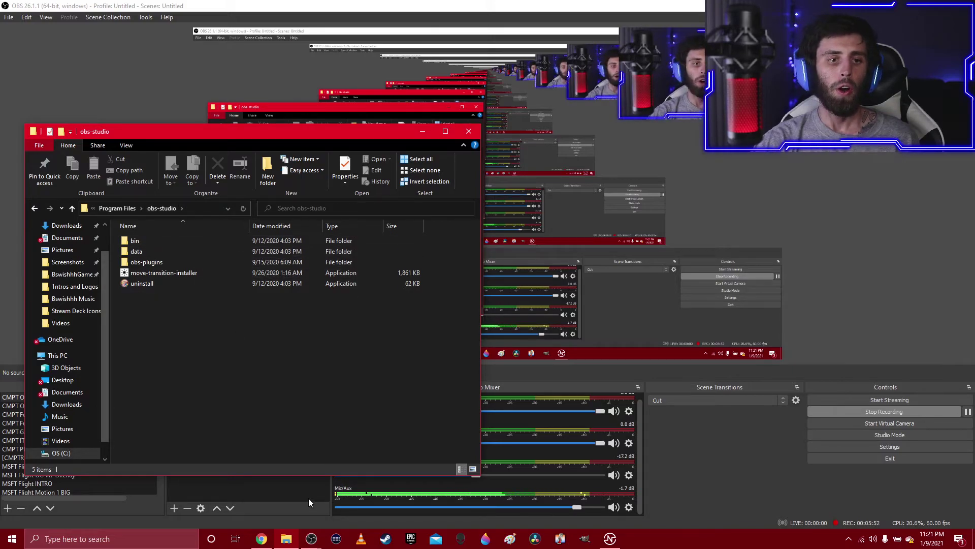
click(471, 131)
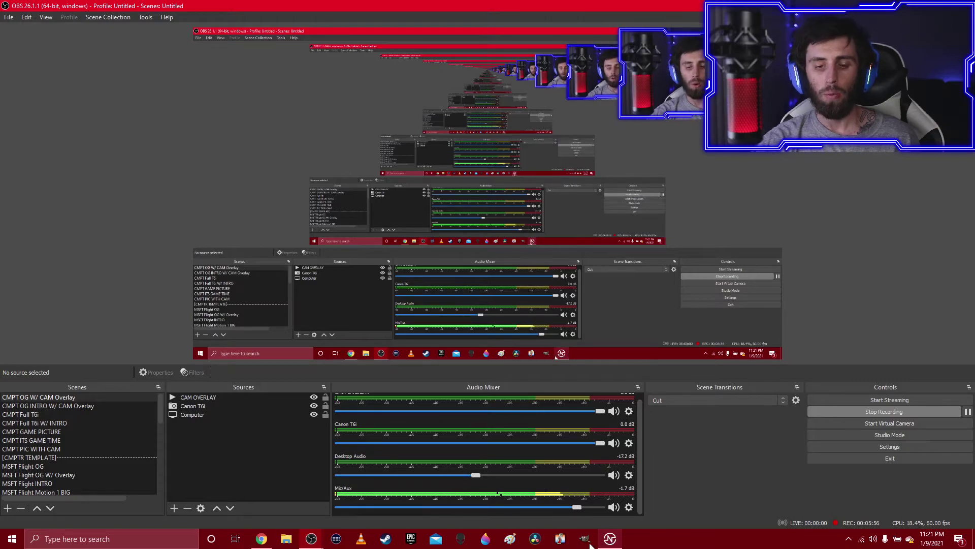
Reopen the Mic/Aux filters and view the filter type list without adding anything
click(628, 507)
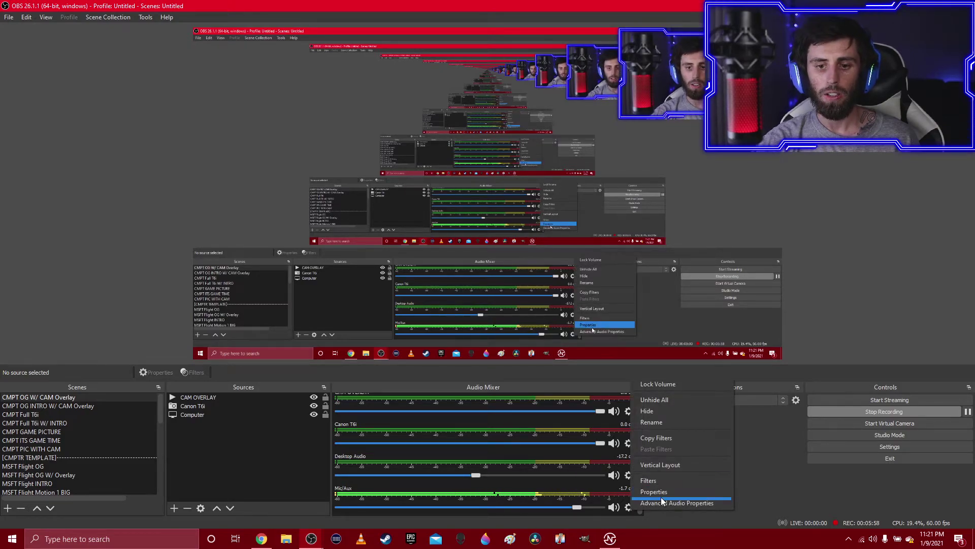
click(665, 481)
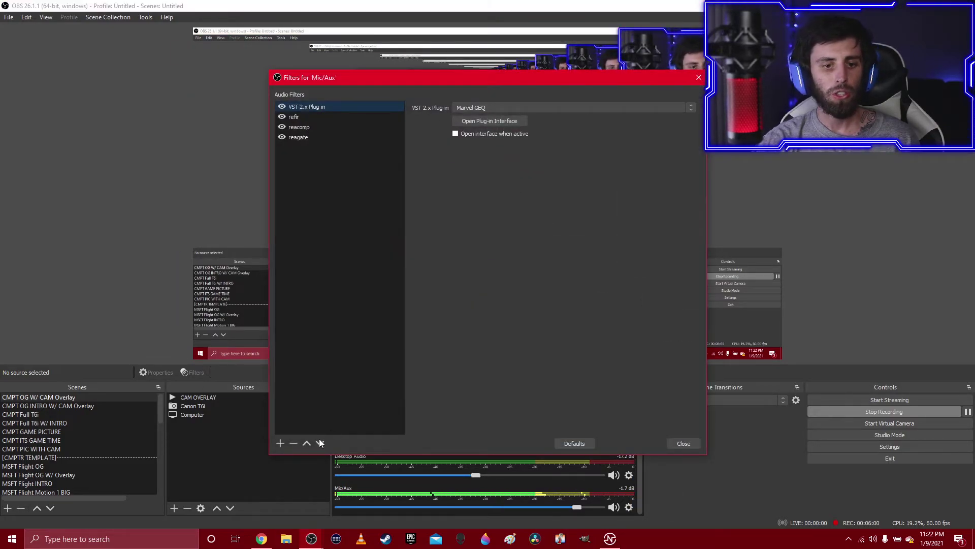
click(280, 444)
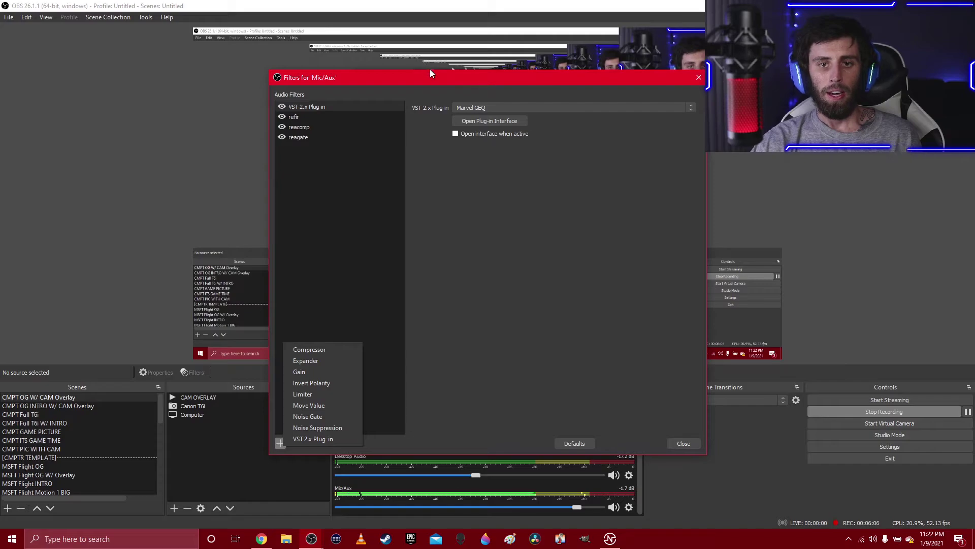
click(349, 79)
Reposition the Mic/Aux filters dialog further left and slightly down
drag(373, 76, 261, 72)
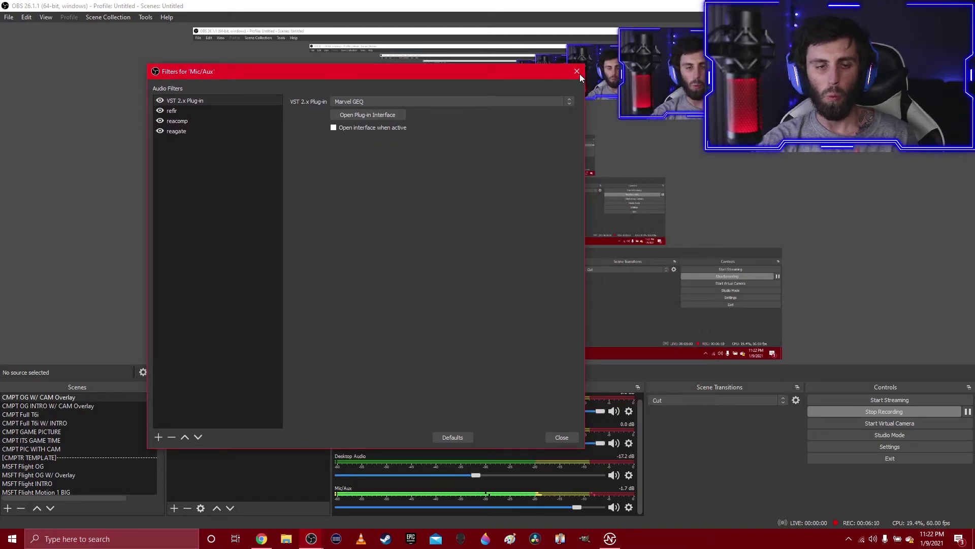
drag(542, 75, 529, 76)
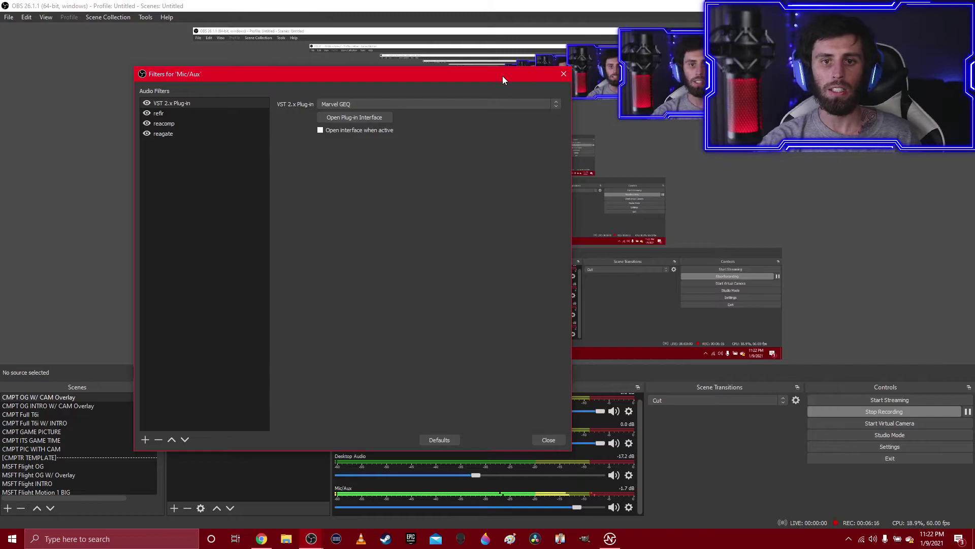
drag(502, 75, 434, 91)
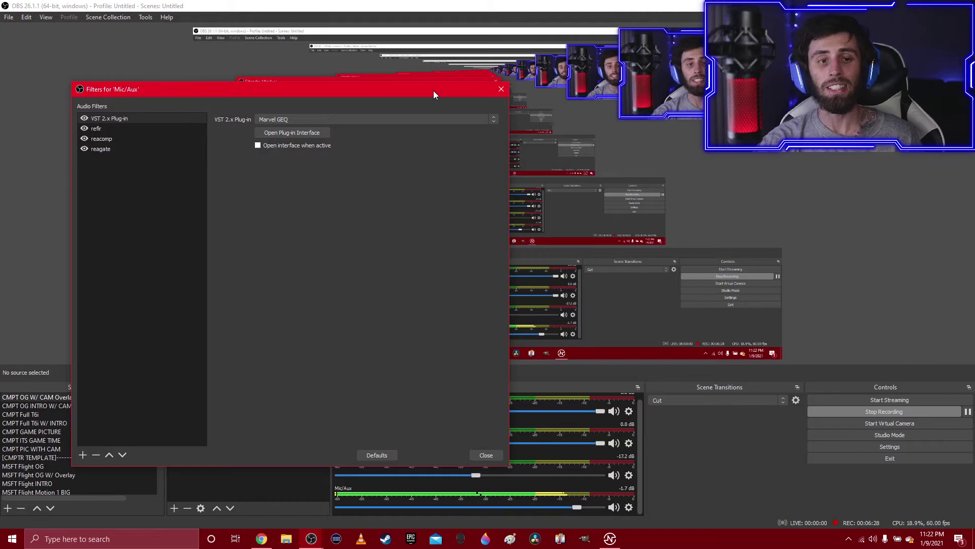
drag(433, 91, 438, 115)
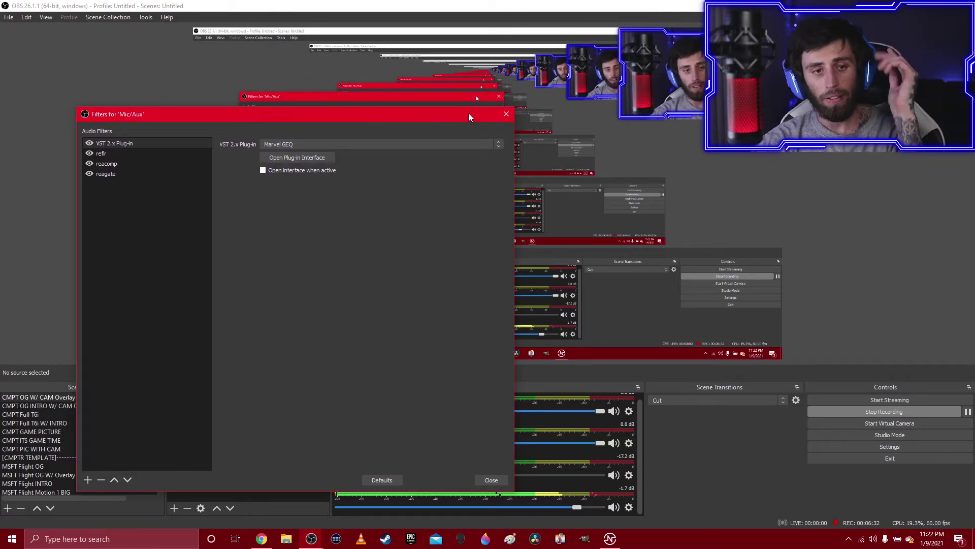
Close the Filters for 'Mic/Aux' dialog, keeping the Marvel GEQ, refir, reacomp and reagate chain
click(507, 115)
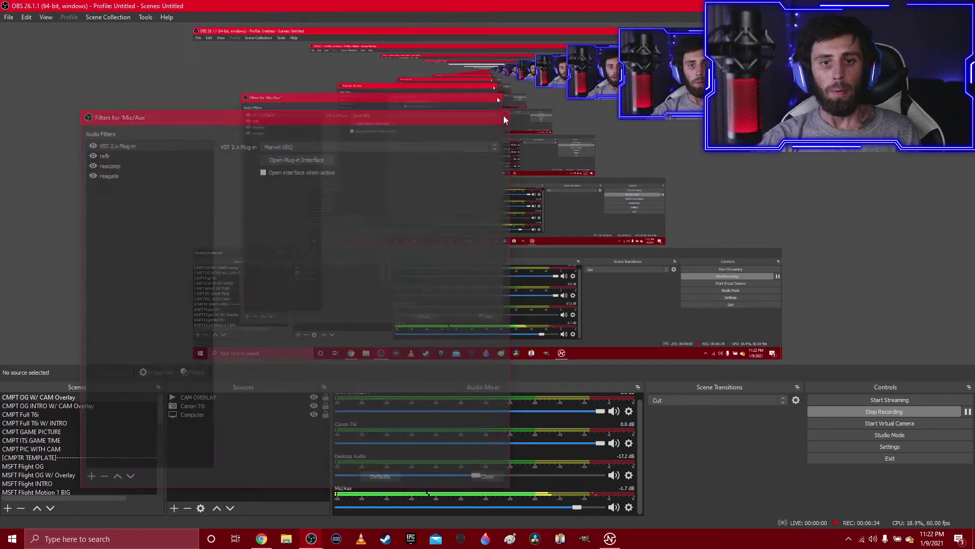